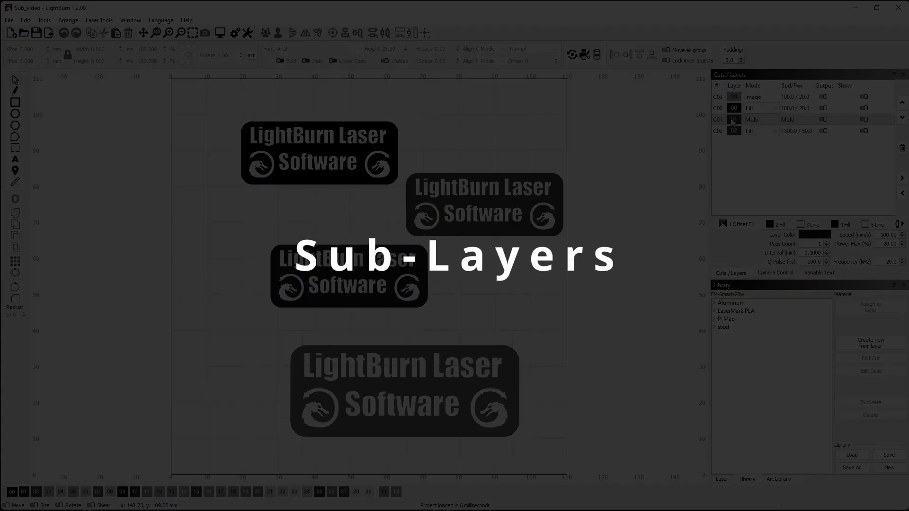
Step: Review the sub-layer settings of blue layer C01 and delete the red and blue badge designs from the workspace
double_click(732, 122)
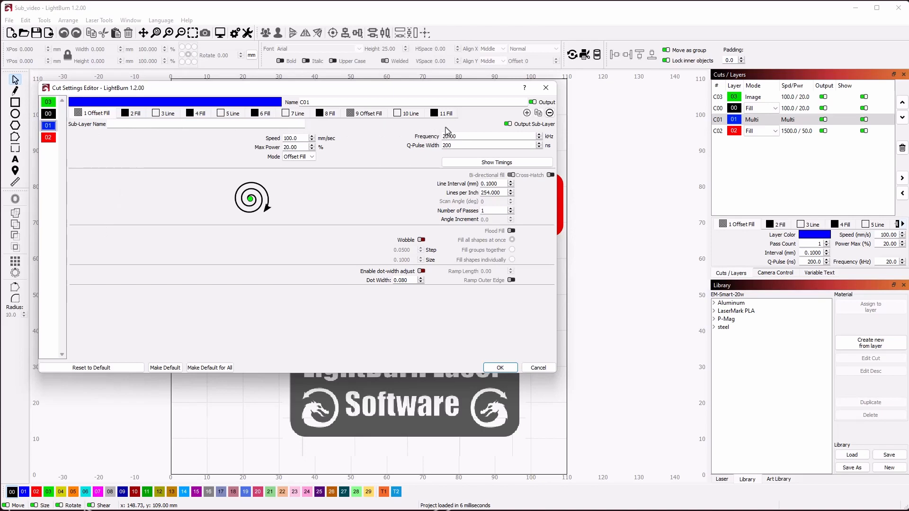
left_click(545, 88)
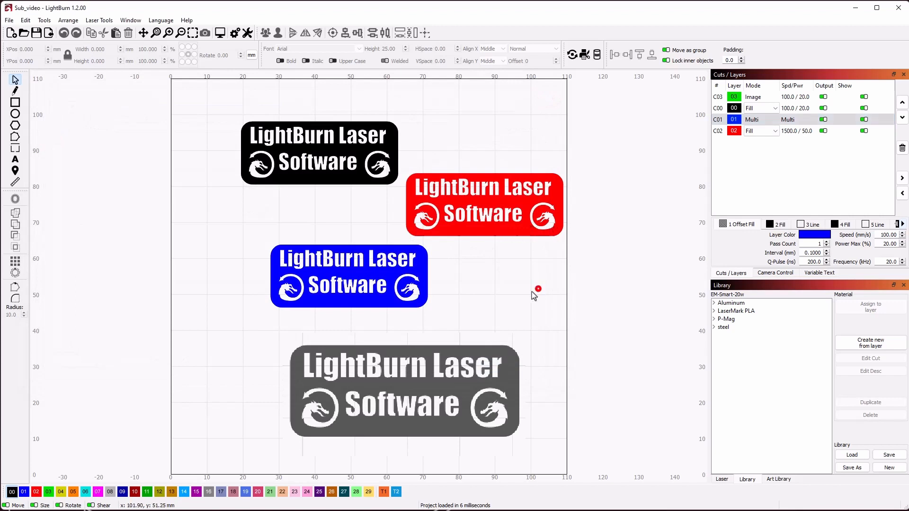
left_click_drag(538, 288, 347, 218)
key("Delete")
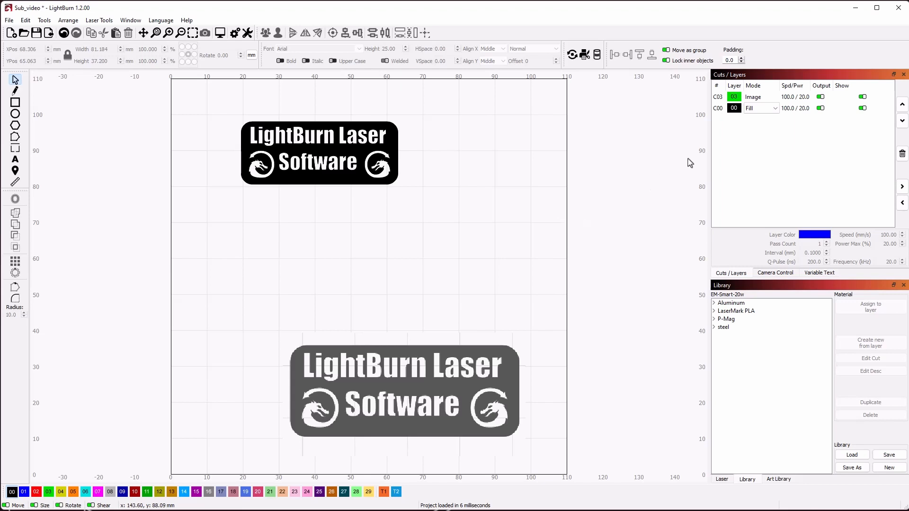
Step: In layer C00's cut settings, add a Line sub-layer and clone the Fill sub-layer, naming the clone "clean"
left_click(766, 113)
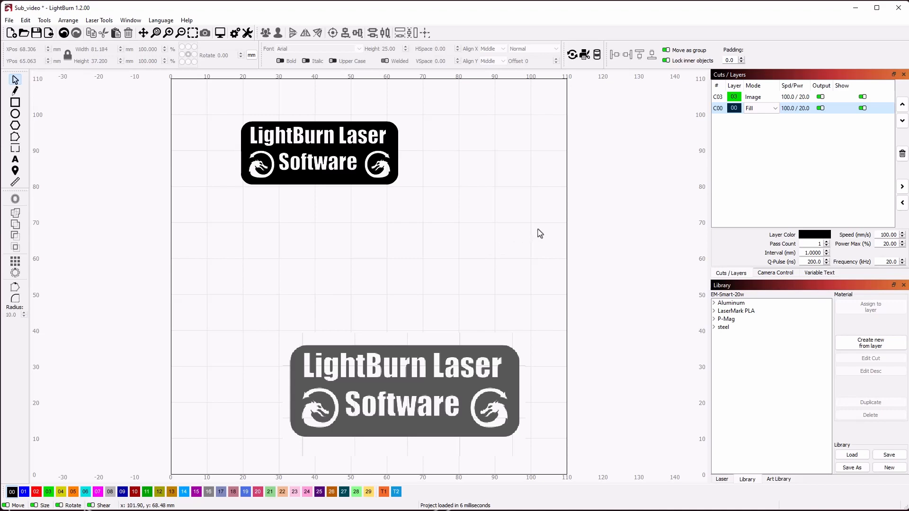
double_click(718, 109)
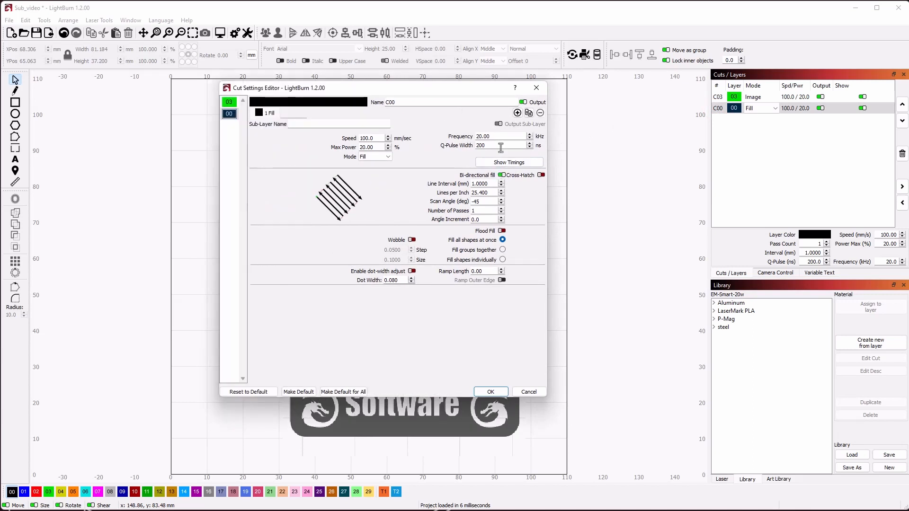
left_click(517, 113)
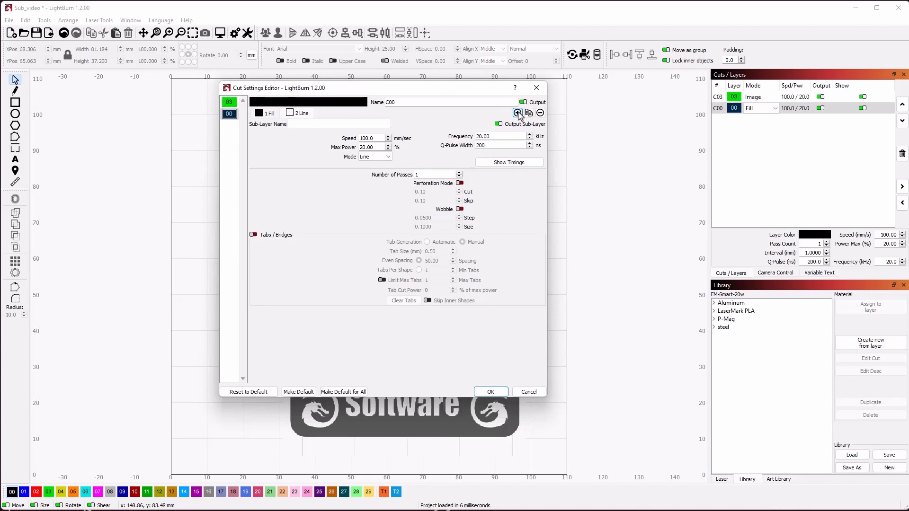
left_click(528, 113)
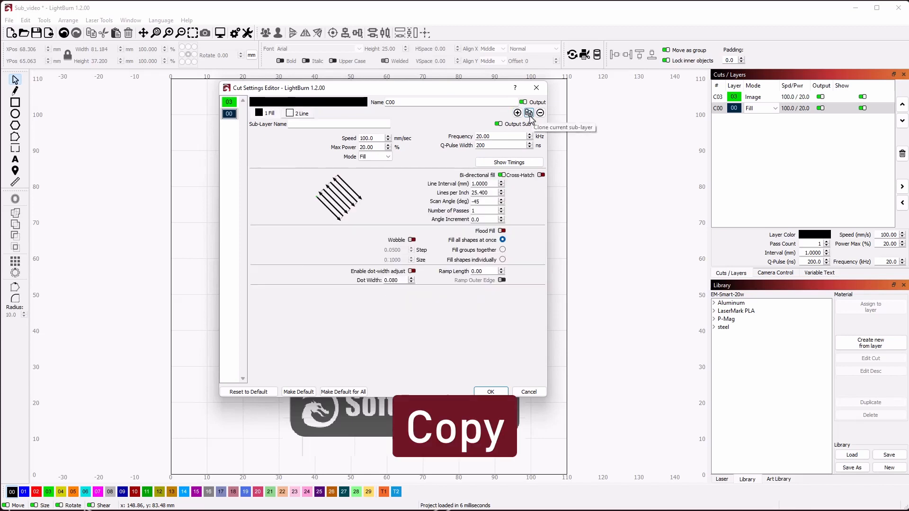
left_click(528, 113)
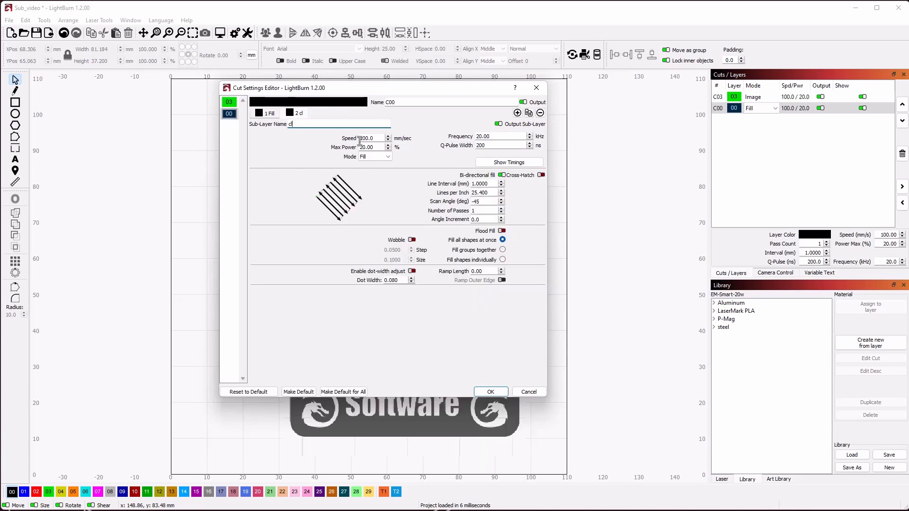
type("lean")
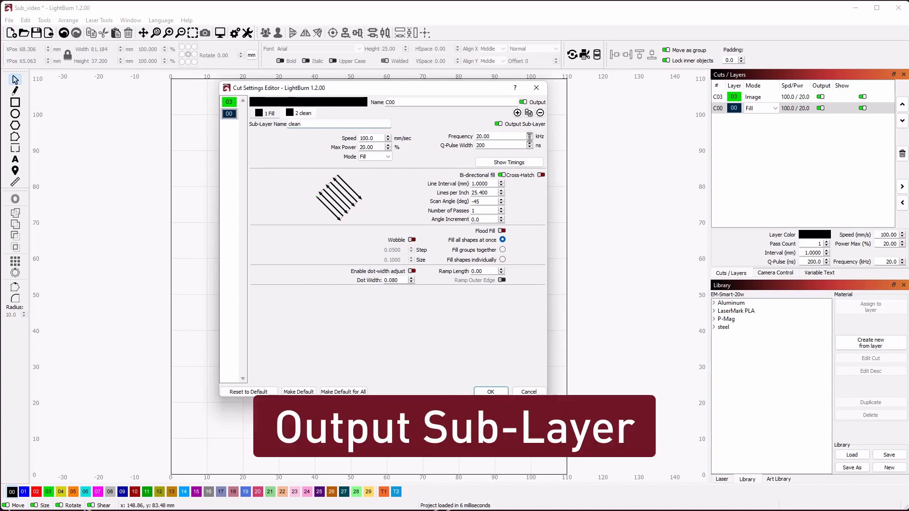
Step: Disable output for the clean sub-layer, reorder layer C00's sub-layers to clean, Fill, Line, and apply the cut settings
left_click(499, 125)
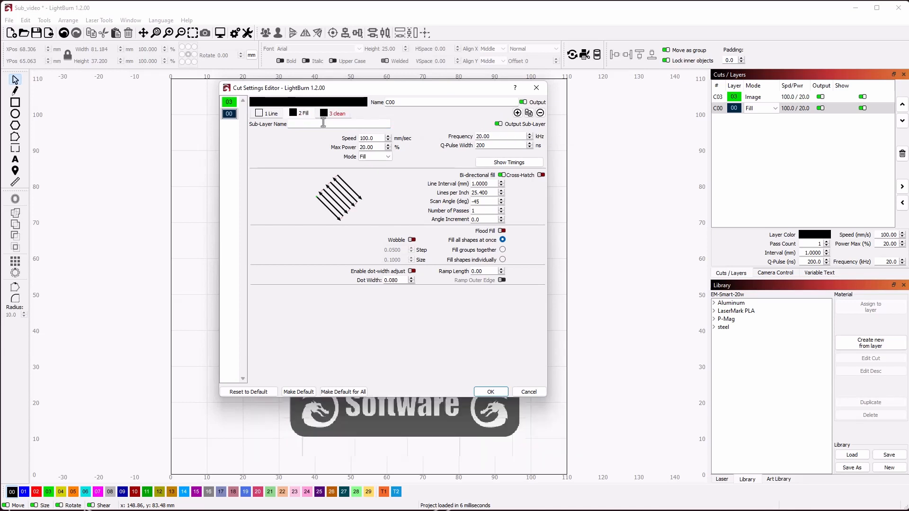
mouse_move(309, 114)
left_mouse_down()
mouse_move(291, 117)
mouse_move(308, 116)
left_mouse_up()
left_click(229, 101)
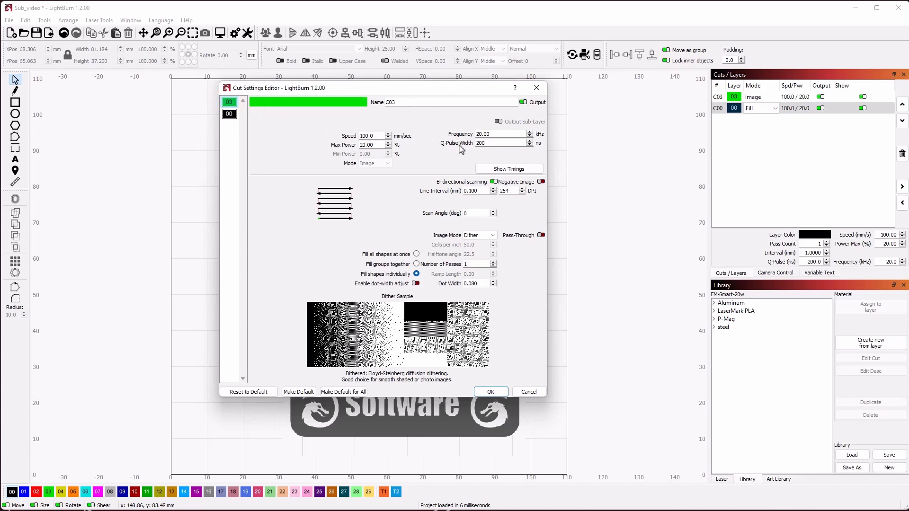
left_click(229, 114)
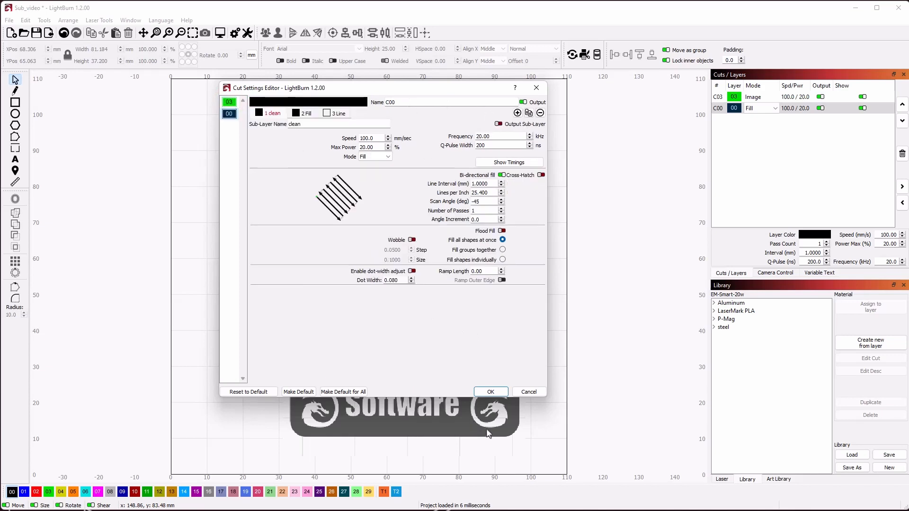
left_click(490, 392)
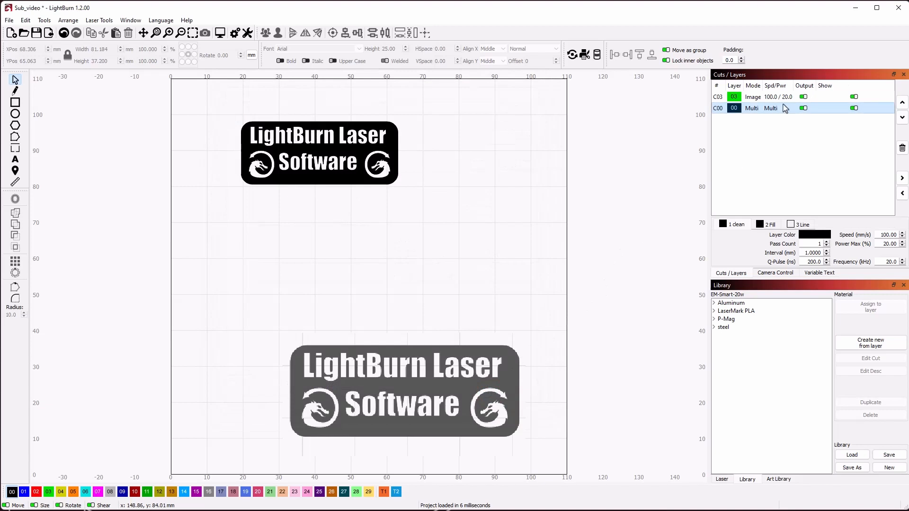
Step: Reorder the sub-layers of layer C00 so that Fill comes after Line
left_click(768, 105)
left_click(755, 109)
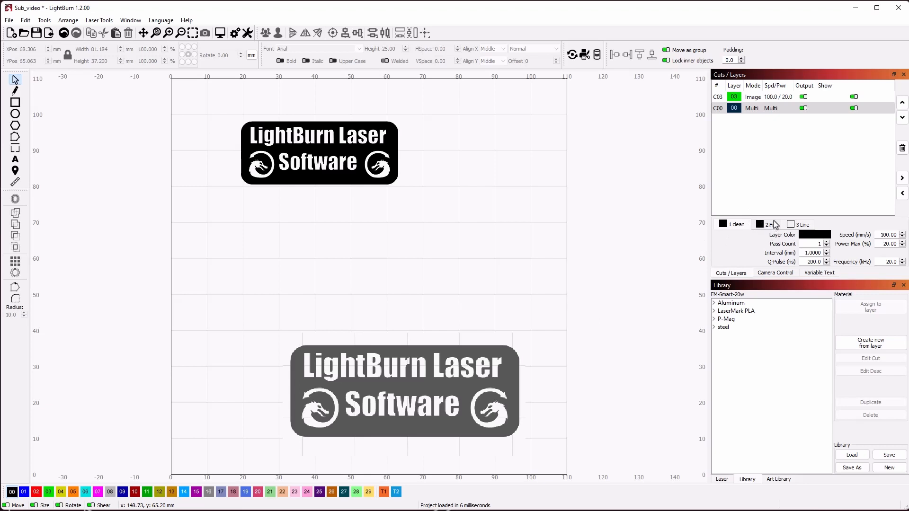
left_click_drag(769, 224, 802, 224)
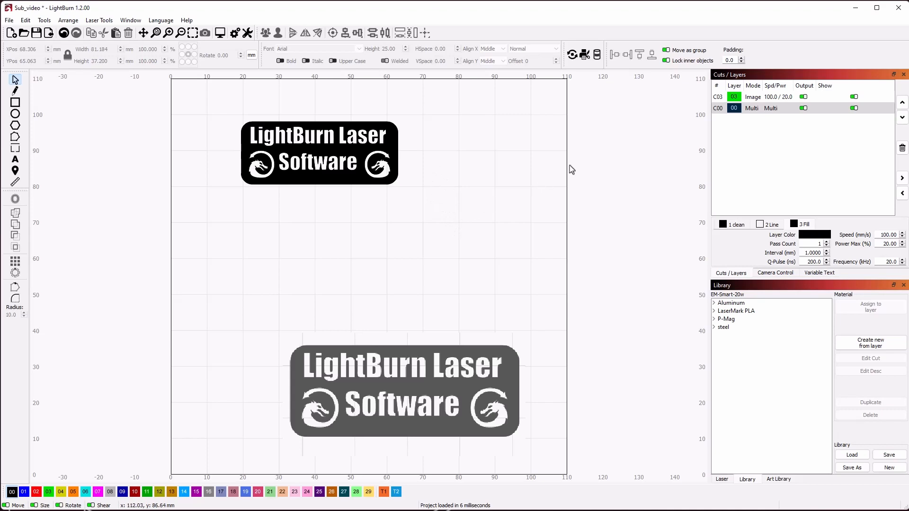
Step: Enable output for layer C00's clean sub-layer and set the second sub-layer to Fill mode with a 1 mm line interval and 0° scan angle
double_click(717, 109)
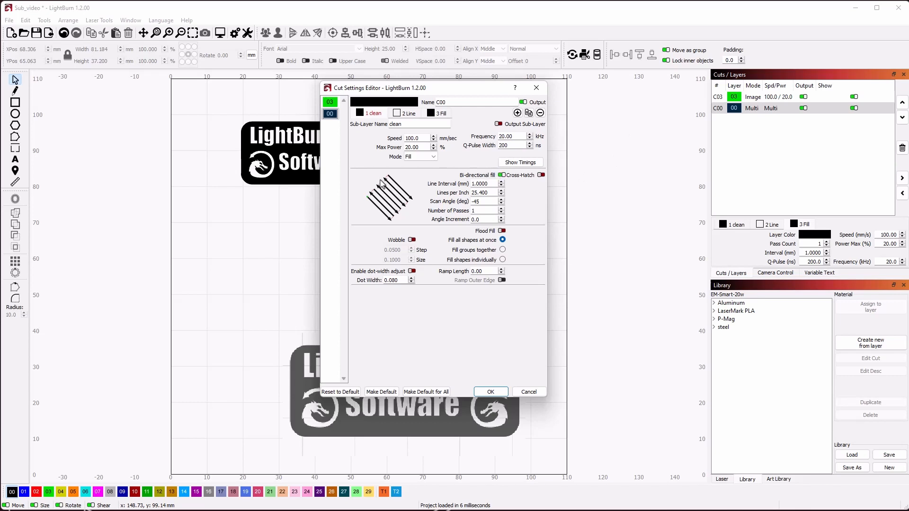
left_click(499, 124)
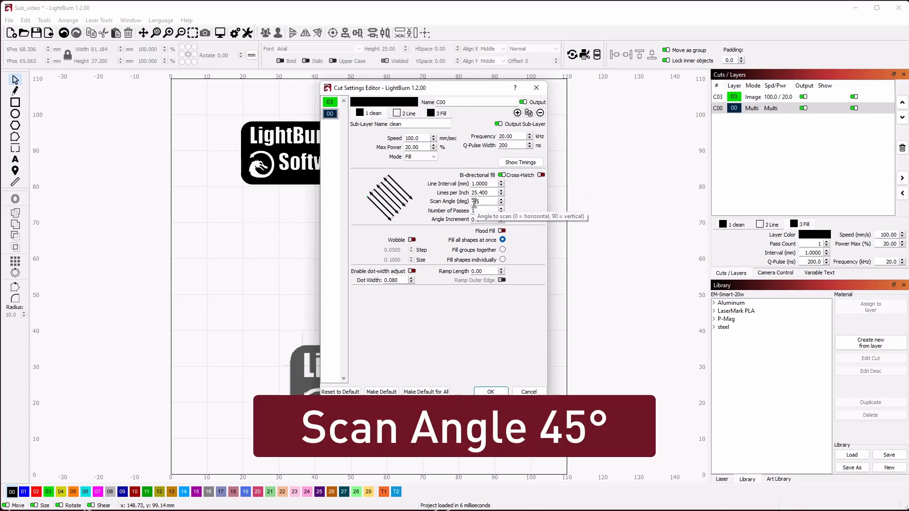
left_click(397, 113)
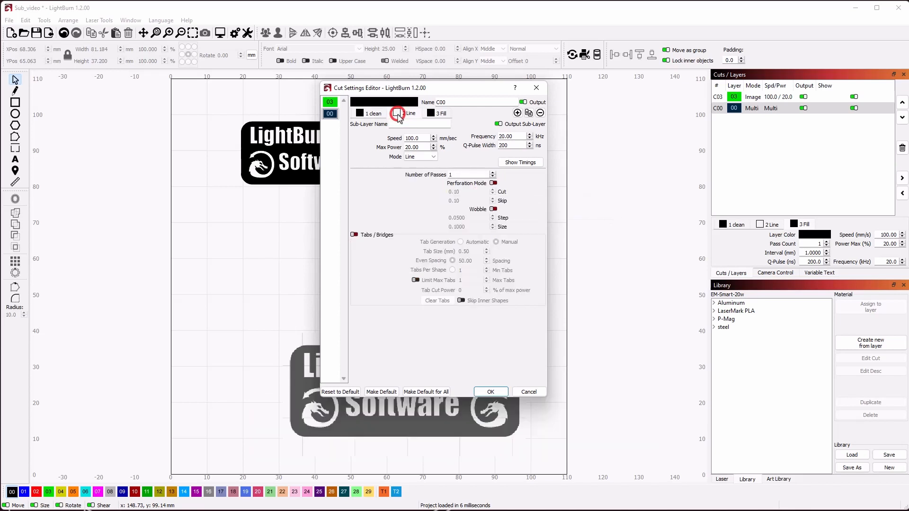
left_click(419, 157)
left_click(425, 168)
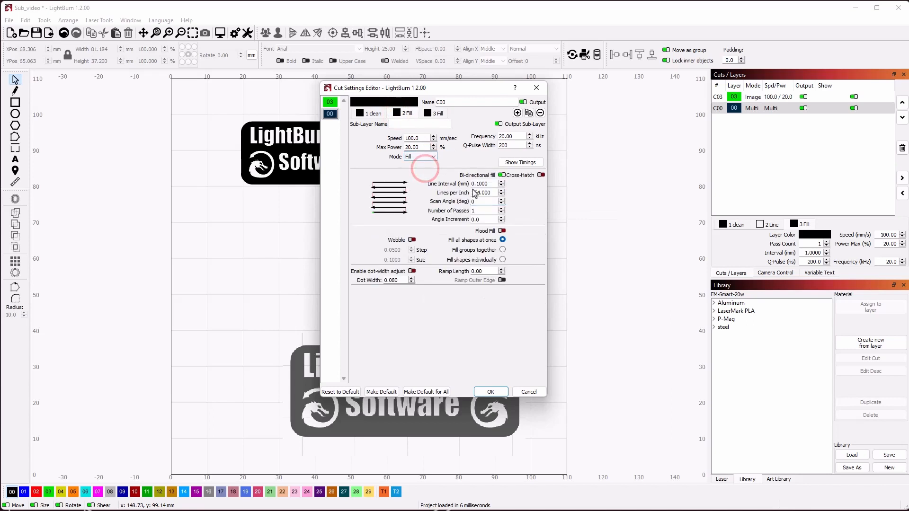
left_click_drag(493, 183, 457, 184)
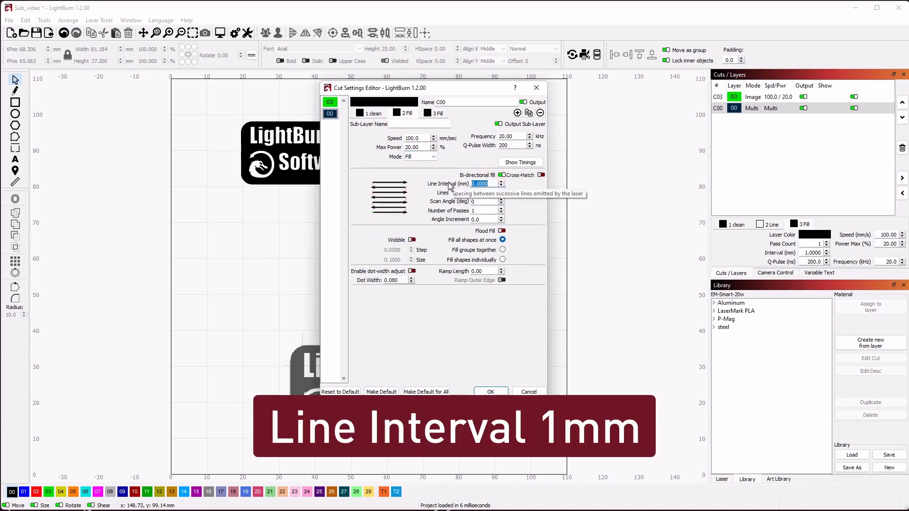
type("1")
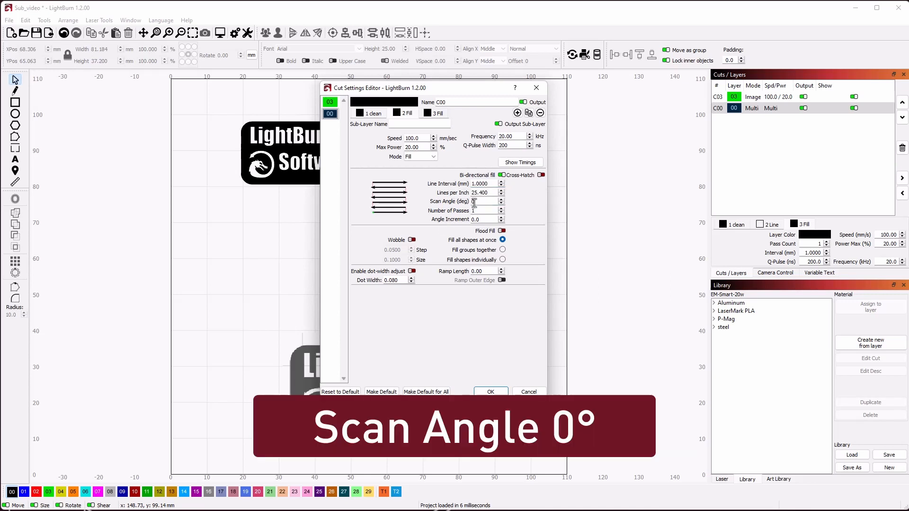
double_click(473, 202)
type("-45")
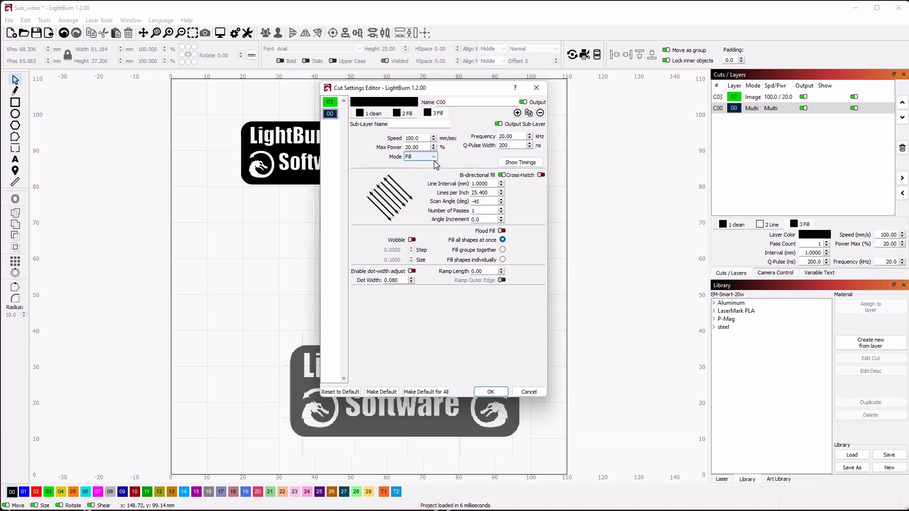
Step: Switch the third sub-layer of layer C00 to Line mode and apply the cut settings
left_click(433, 157)
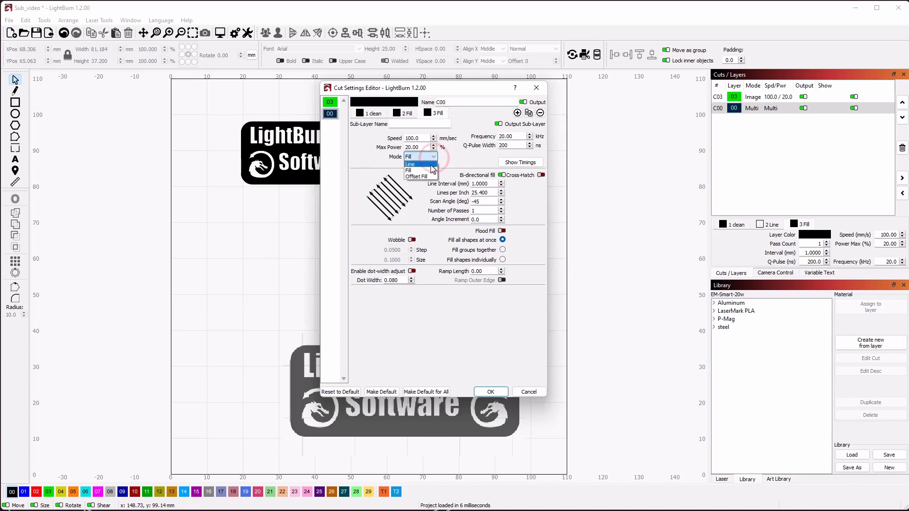
left_click(424, 148)
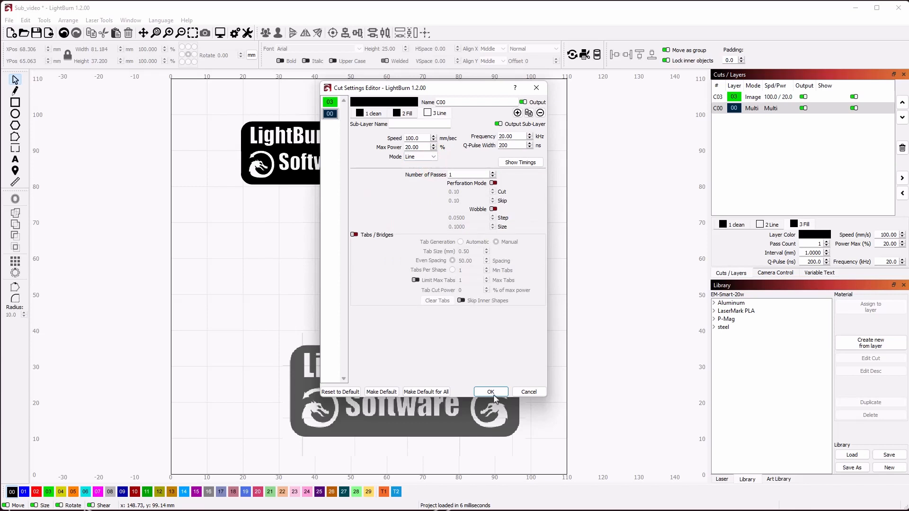
left_click(491, 392)
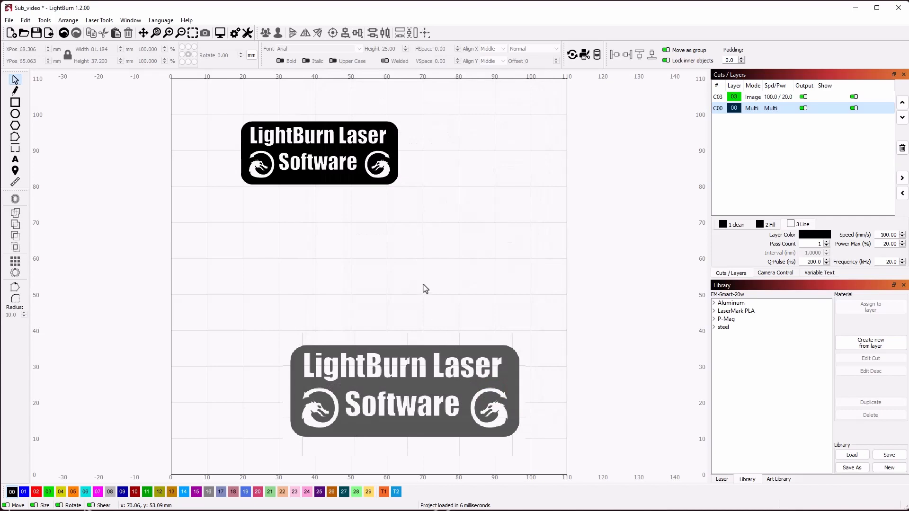
Step: Preview the job and scrub through the simulation to examine the order in which the sub-layers run
key("alt+p")
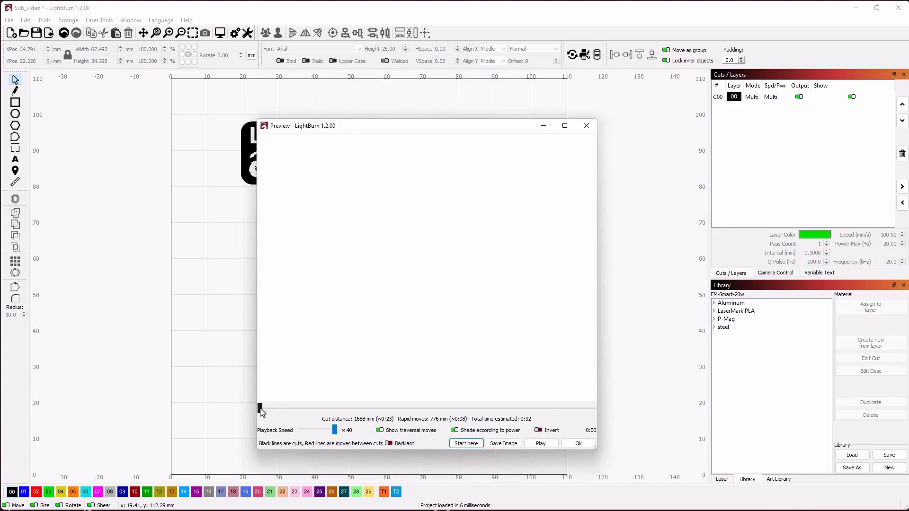
left_click_drag(261, 410, 552, 388)
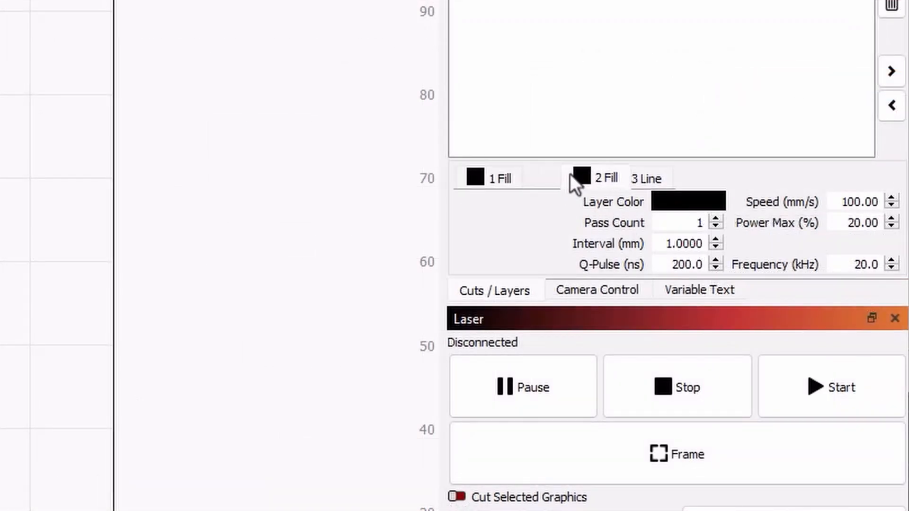
Step: Move the second Fill sub-layer behind the Line sub-layer and check the new burn order in the preview
left_click_drag(569, 173, 620, 176)
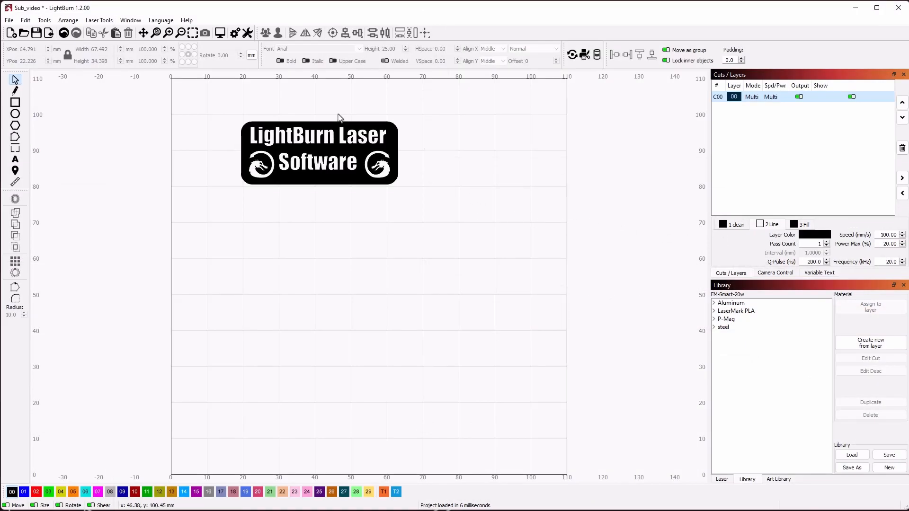
left_click(219, 33)
mouse_move(594, 408)
left_mouse_down()
mouse_move(259, 412)
mouse_move(659, 402)
left_mouse_up()
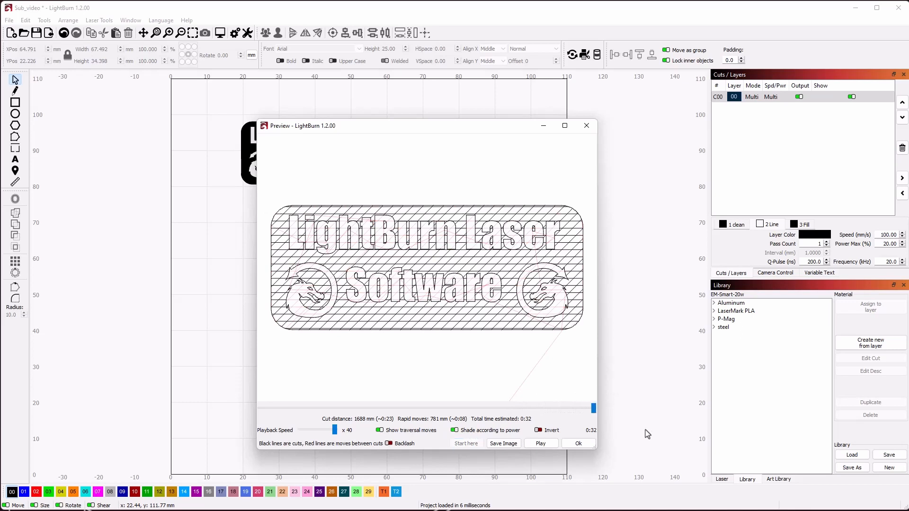
left_click(578, 443)
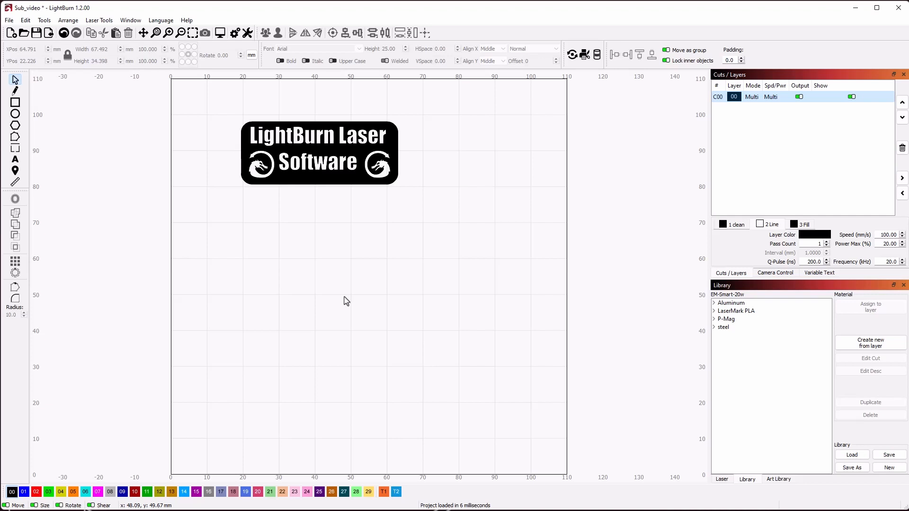
Step: Review the cut optimization settings, including the ordering by layer and by priority
left_click(722, 479)
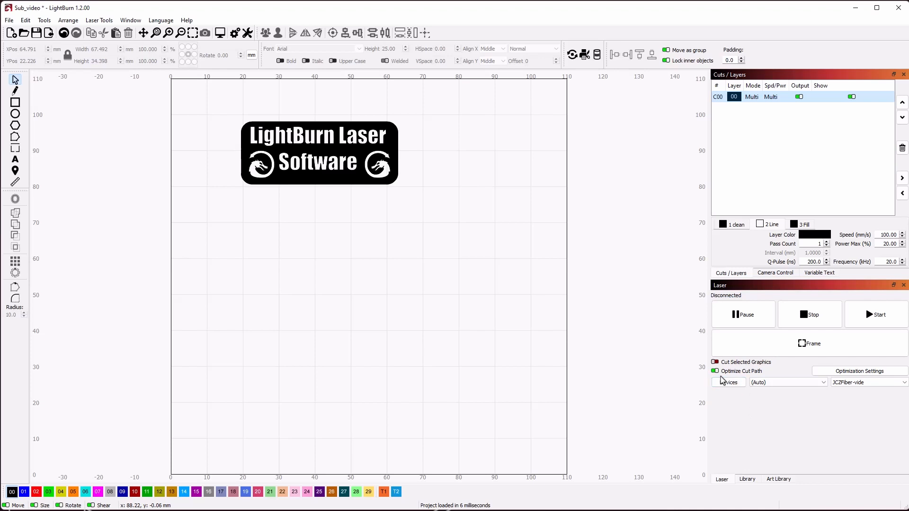
left_click(834, 373)
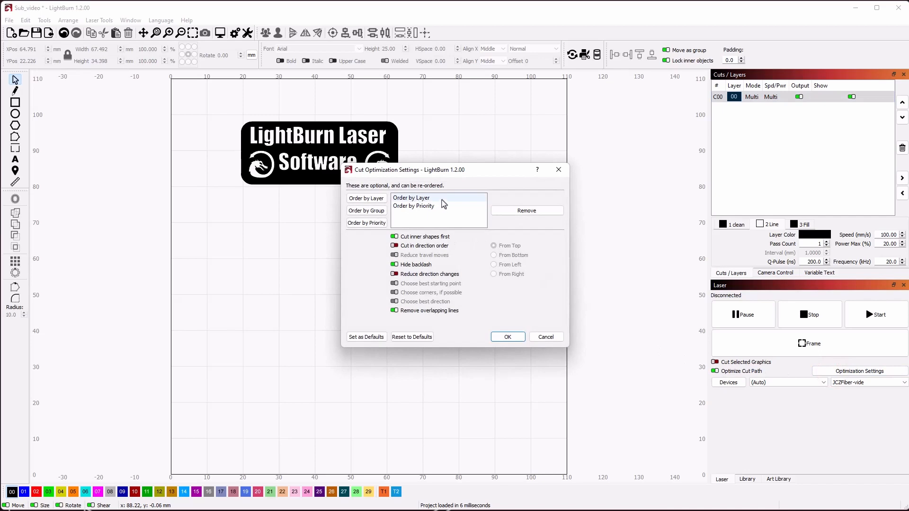
left_click(523, 337)
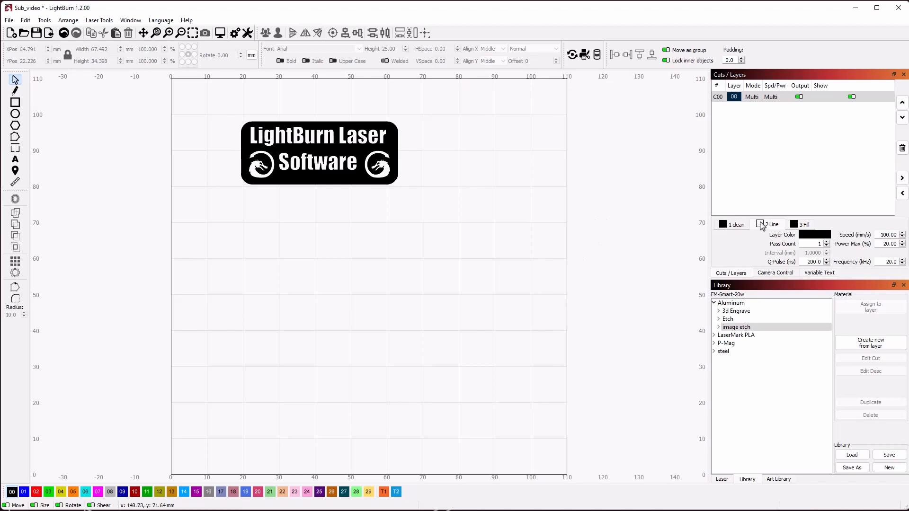
Step: Save layer C00's settings as a new library entry with material Aluminum, no thickness, title "multi" and description "etch"
left_click(864, 343)
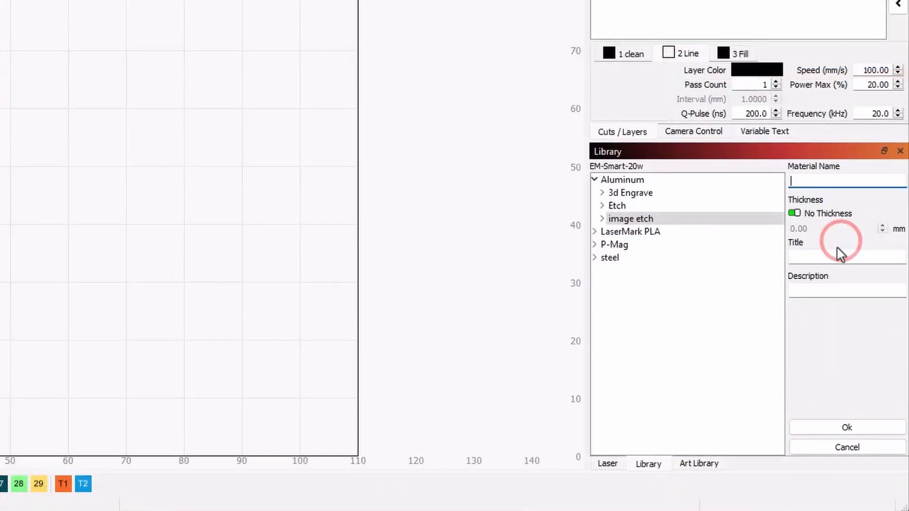
type("Alu")
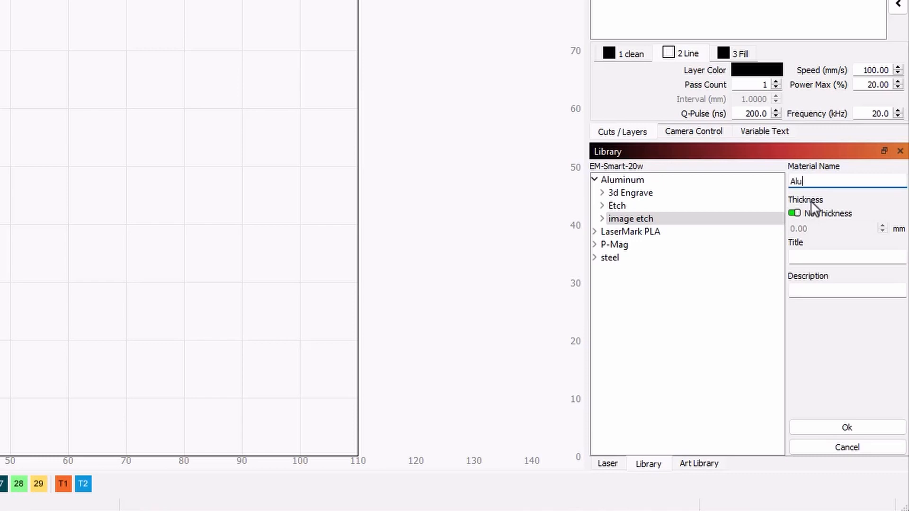
type("minum")
left_click(859, 255)
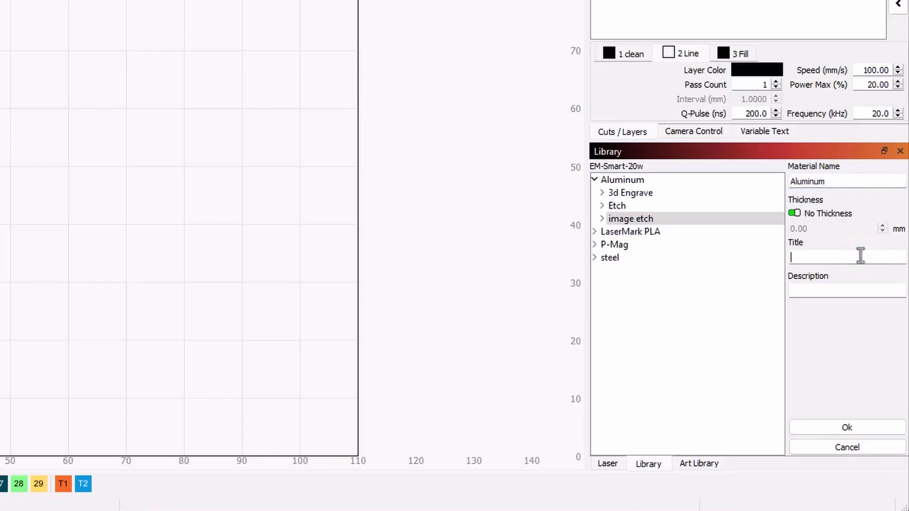
type("multi")
left_click(807, 291)
type("etch")
key("Return")
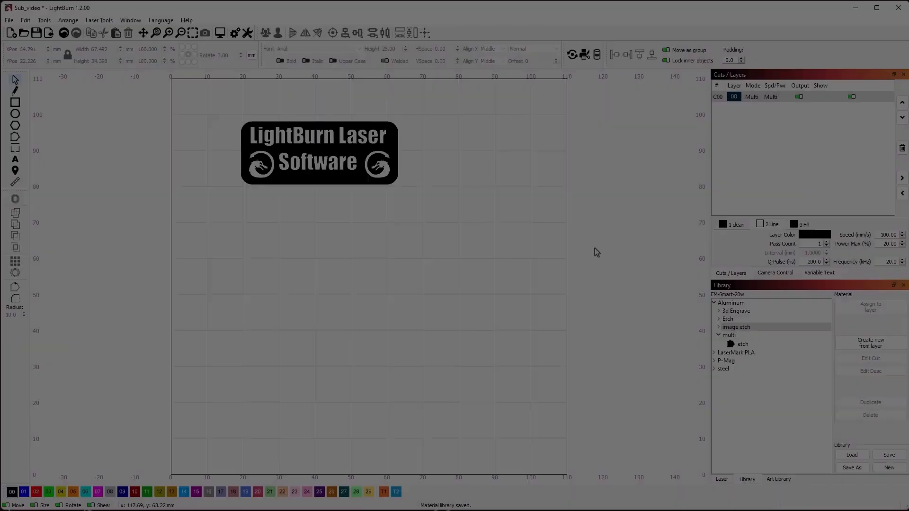